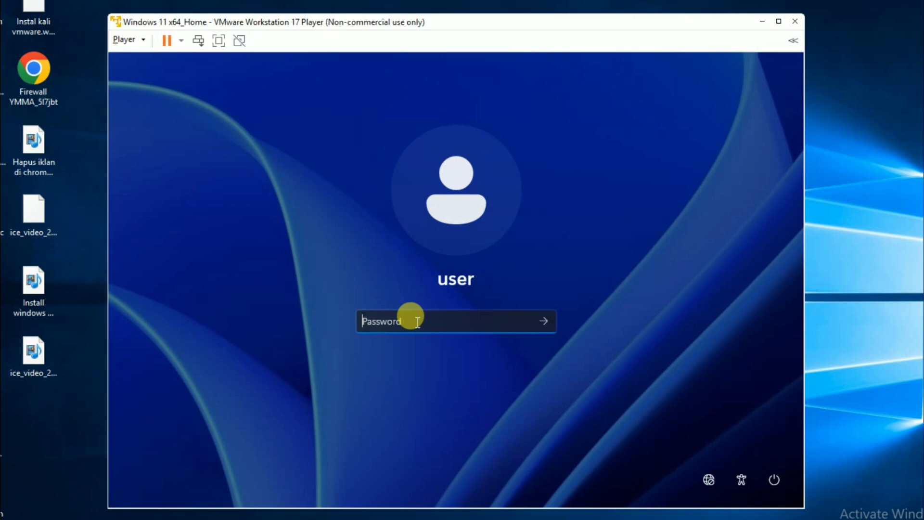
- Sign in to the local user account with the account password and dismiss the Start menu
type("**********")
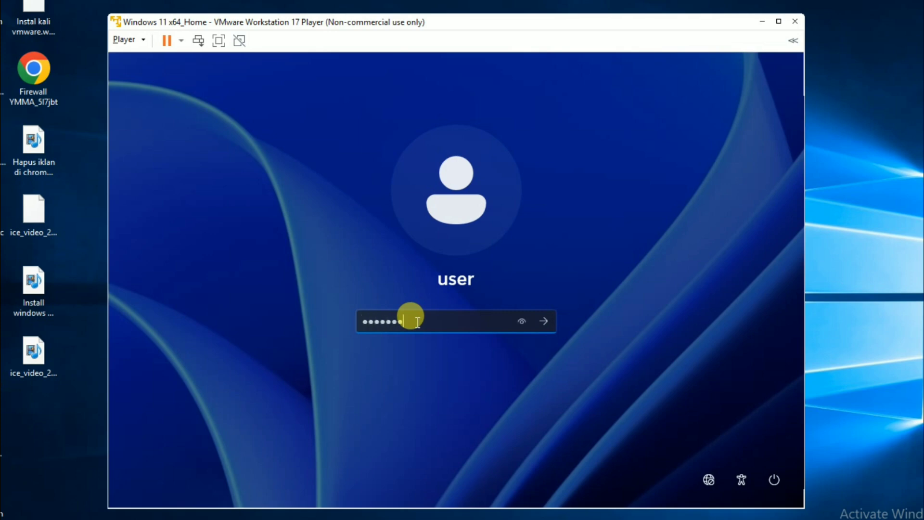
key("Return")
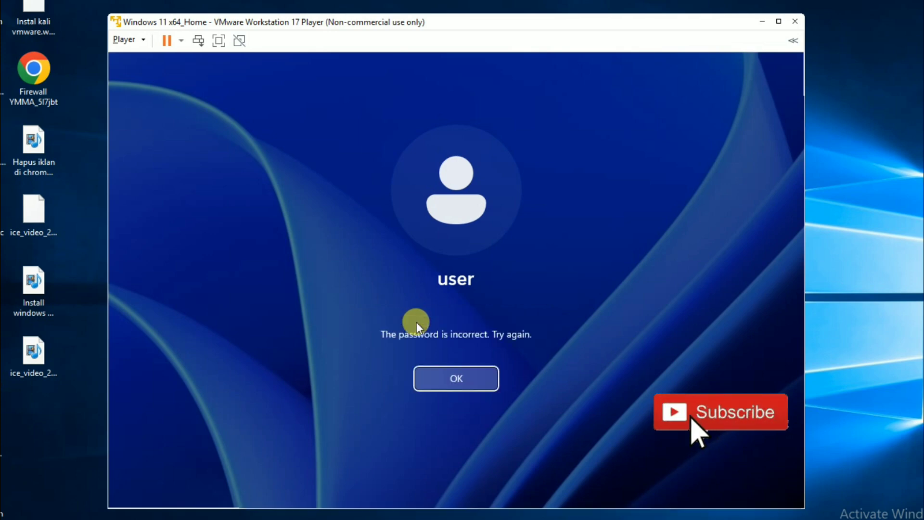
key("Return")
type("*******")
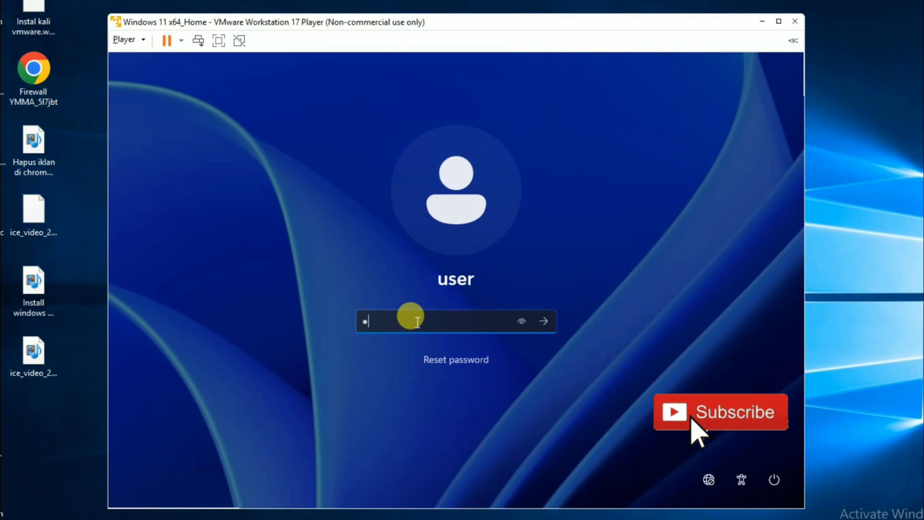
type("***")
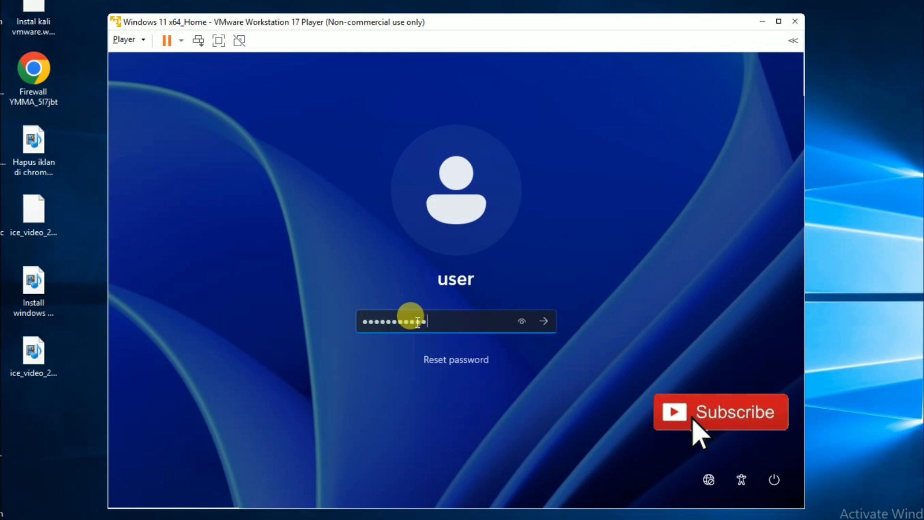
key("Return")
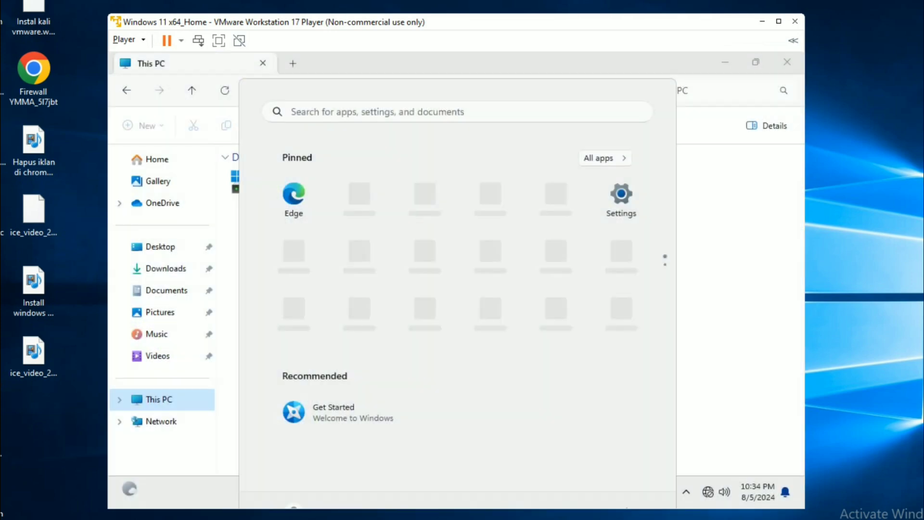
left_click(715, 268)
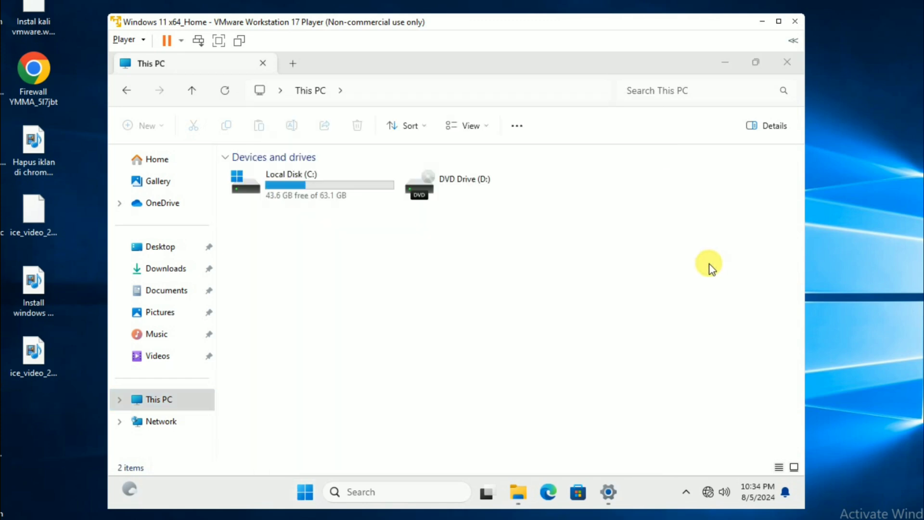
- Check the Windows edition in the properties of This PC and close both open windows
left_click(165, 400)
right_click(165, 401)
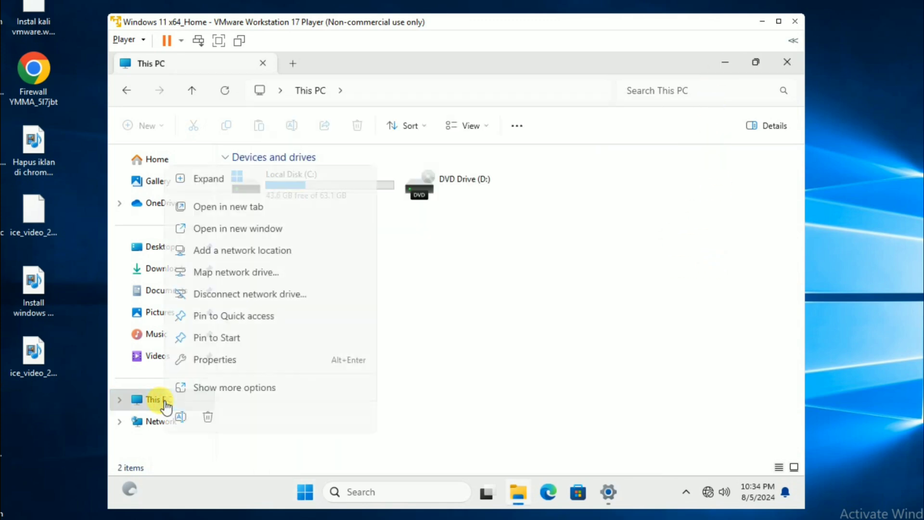
left_click(223, 362)
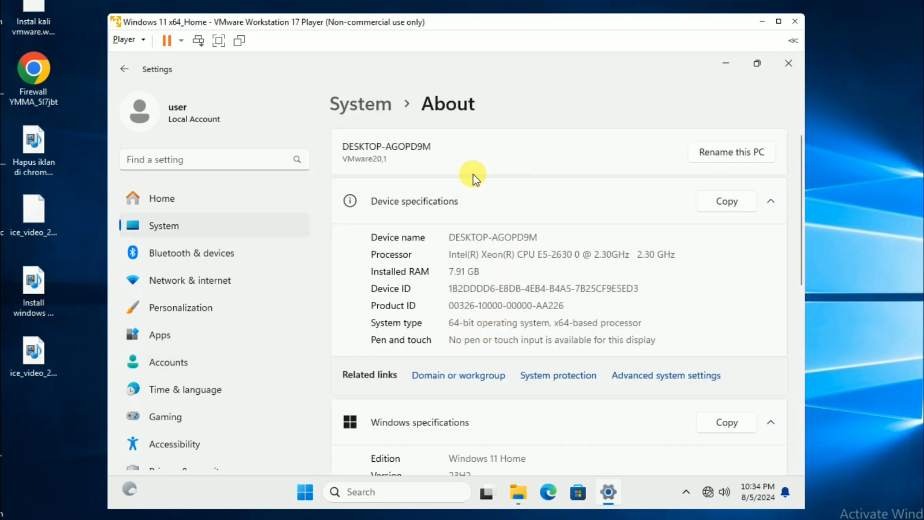
scroll(456, 321, "down", 5)
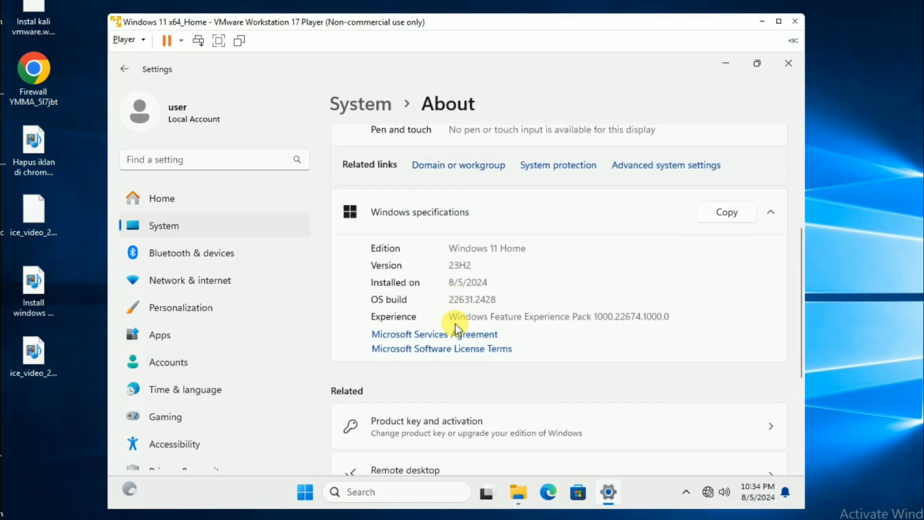
left_click_drag(527, 247, 449, 247)
left_click(536, 250)
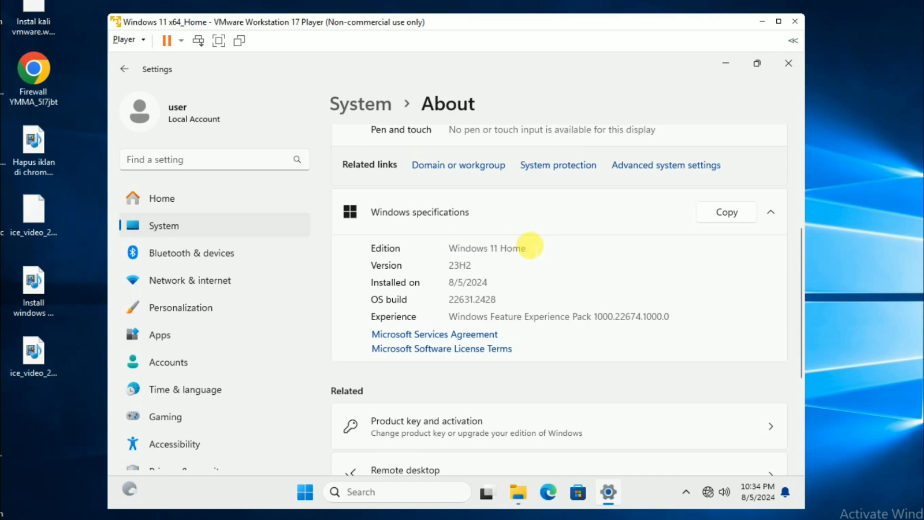
left_click(790, 62)
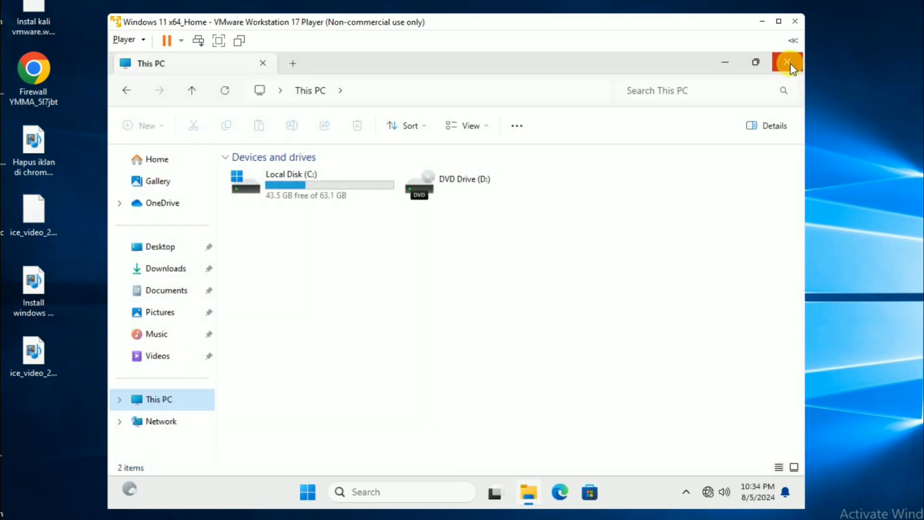
left_click(785, 63)
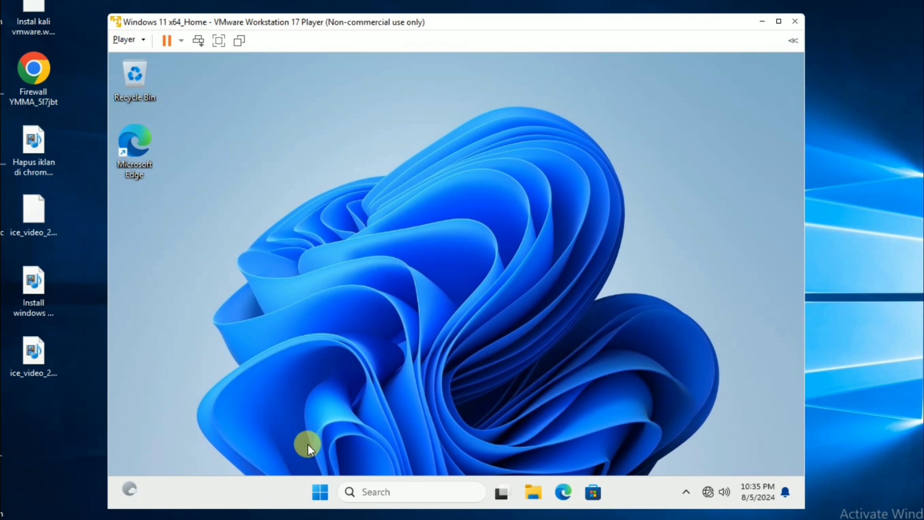
- Open the account's sign-in options in Settings and start changing the password
right_click(319, 492)
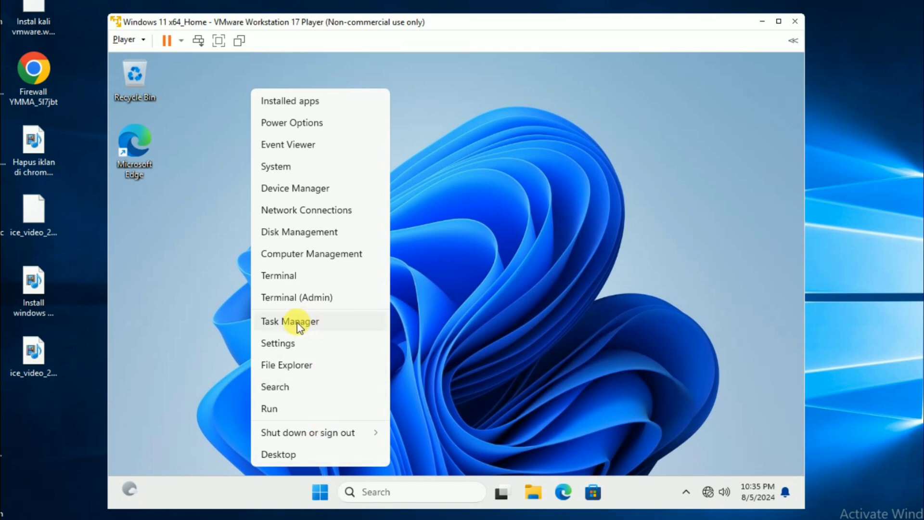
left_click(289, 343)
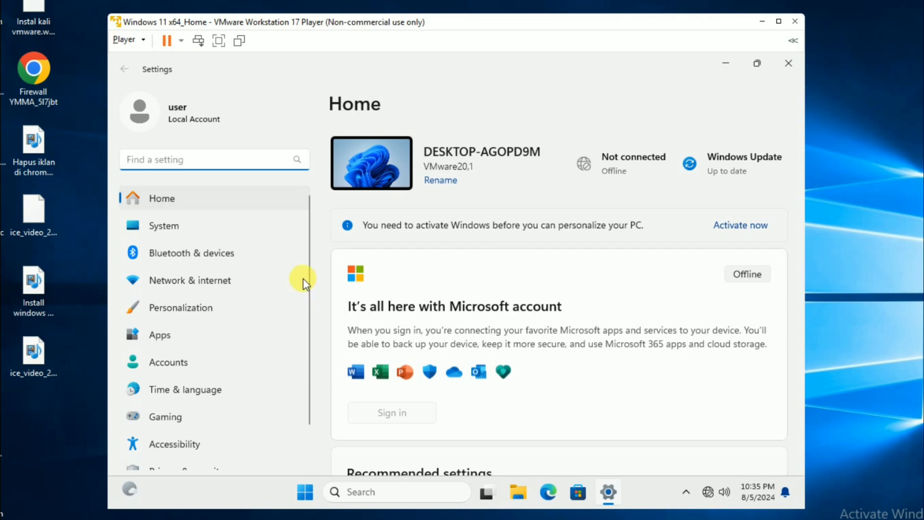
left_click(177, 371)
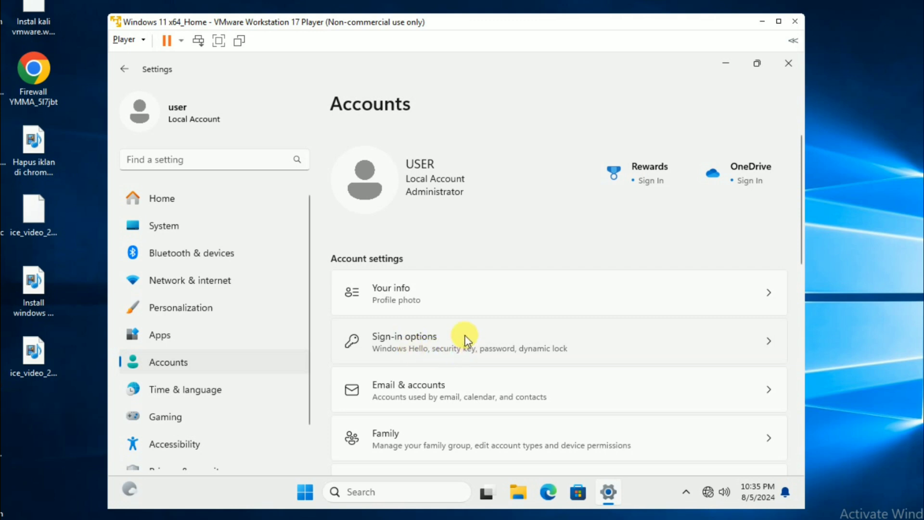
left_click(717, 337)
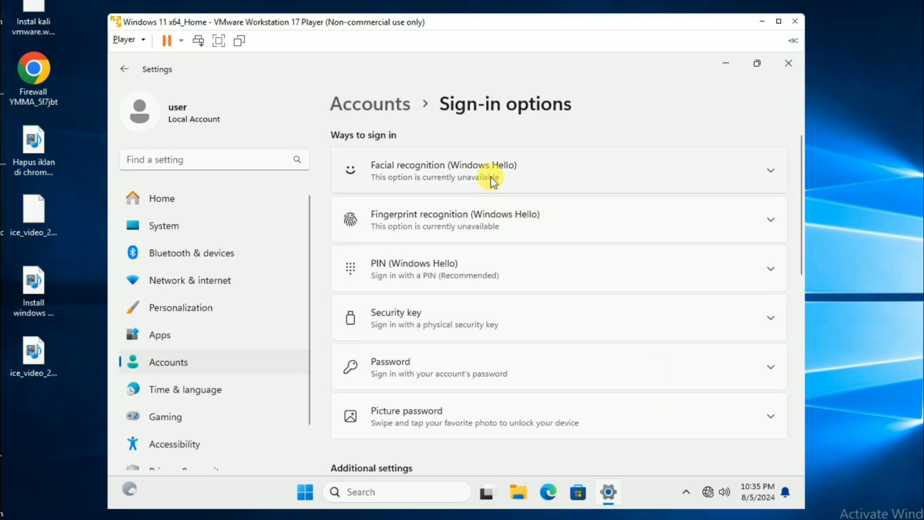
left_click(447, 366)
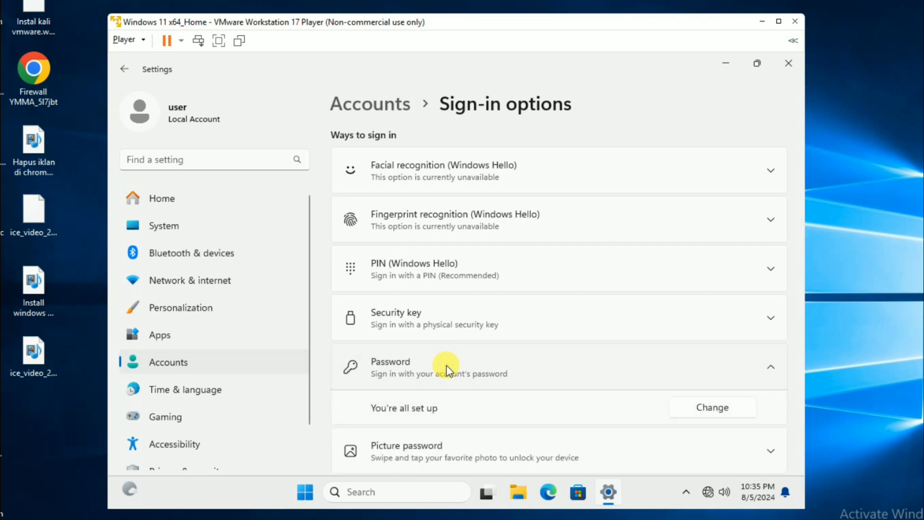
scroll(447, 366, "down", 1)
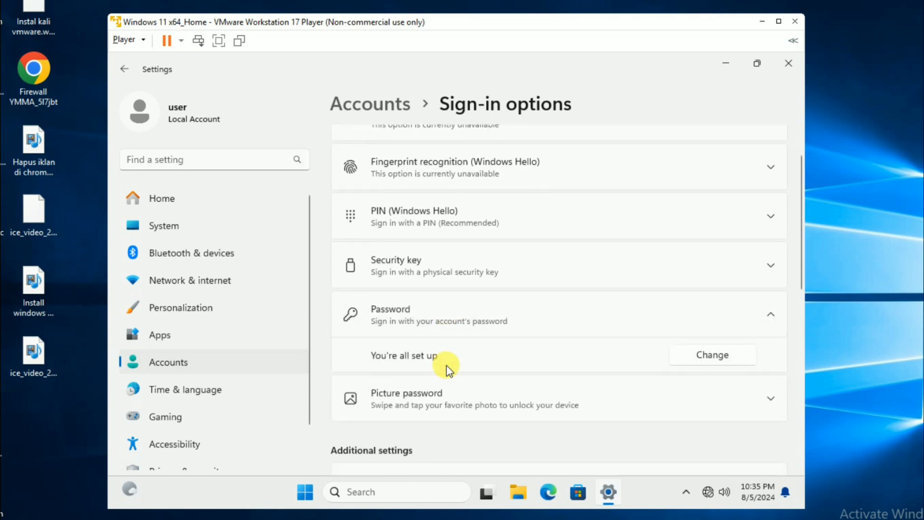
left_click(724, 356)
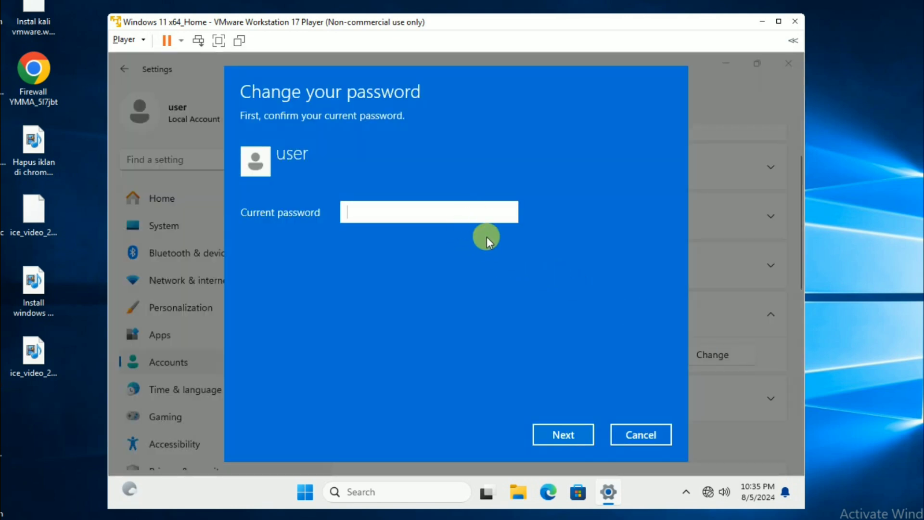
- Confirm the current account password, remove it by leaving the new password, confirmation and hint blank, and close Settings
type("••••")
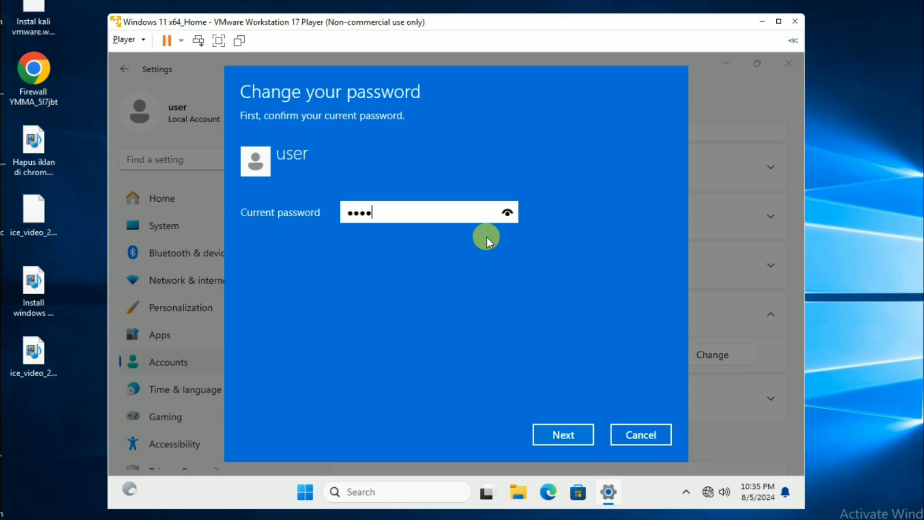
type("••••••••")
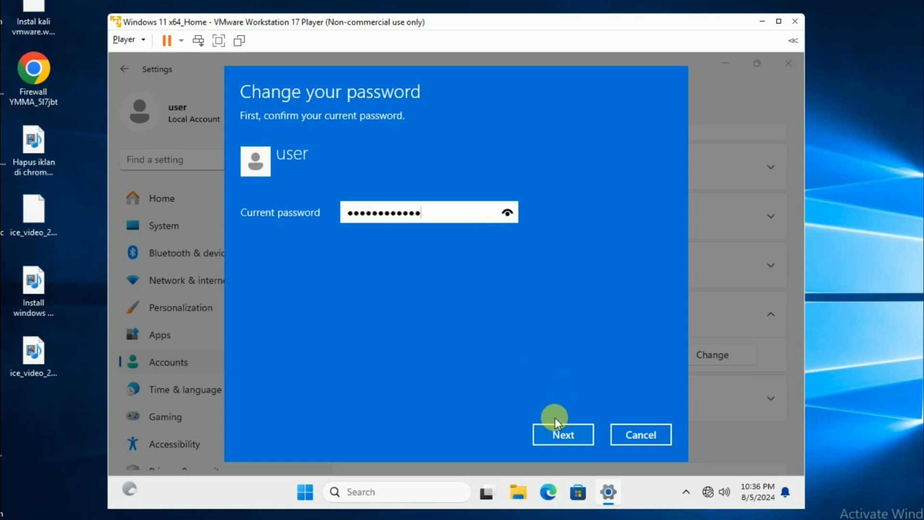
left_click(562, 430)
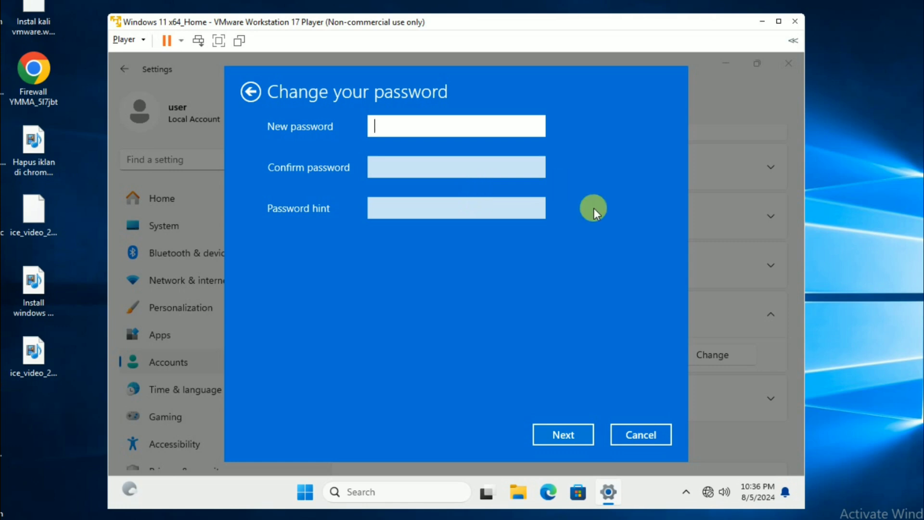
left_click(567, 437)
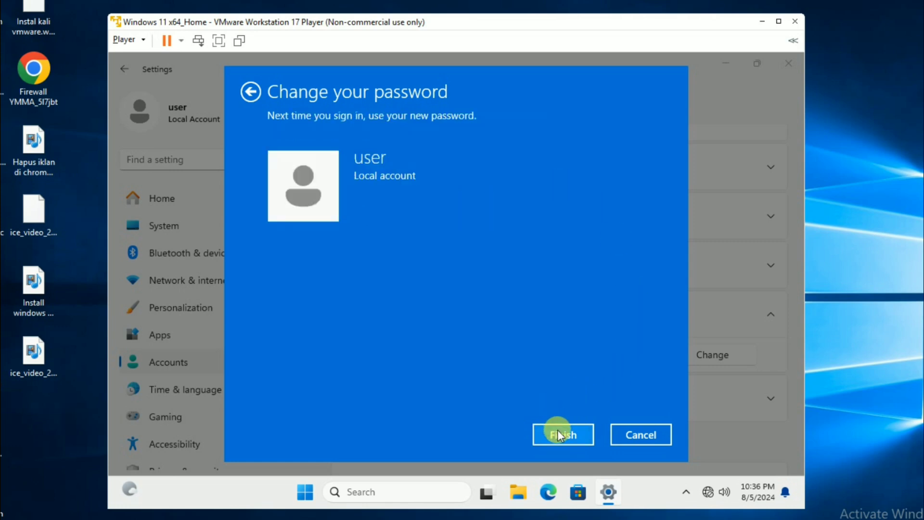
left_click(565, 434)
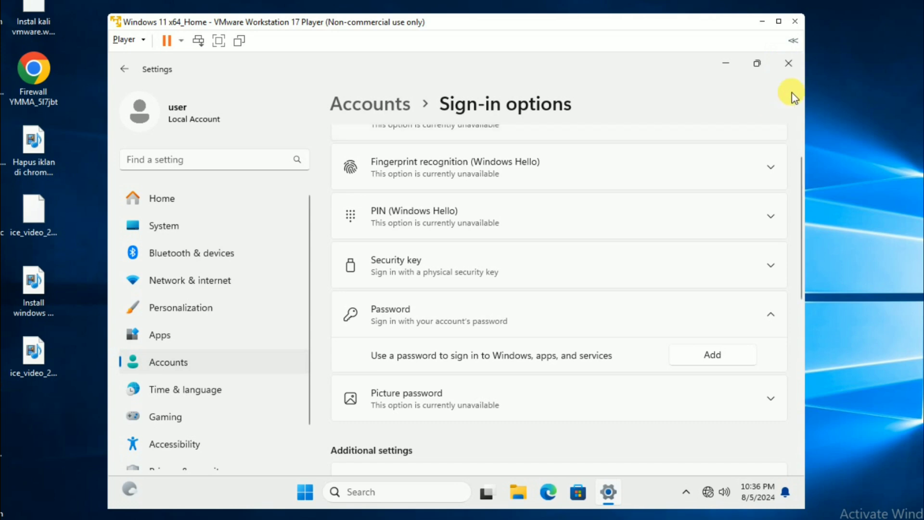
left_click(792, 67)
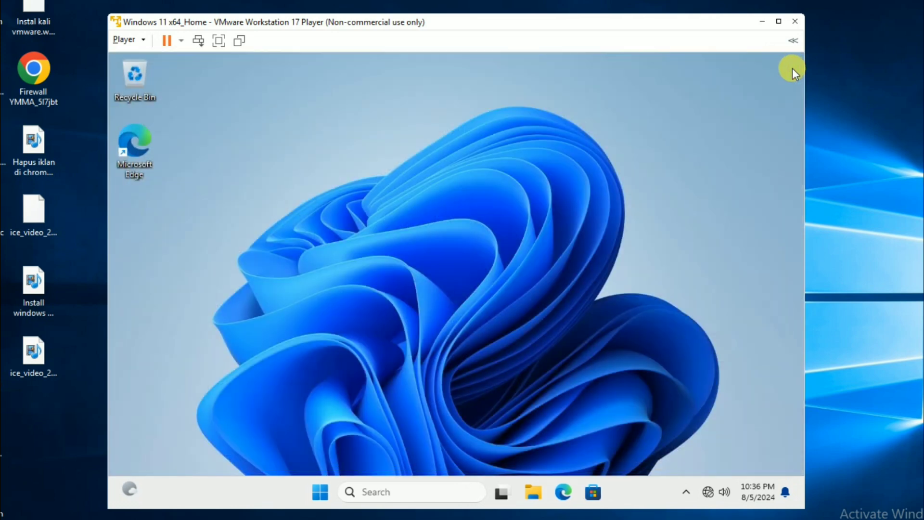
- Lock the session and sign back in to the local user account without a password
left_click(320, 491)
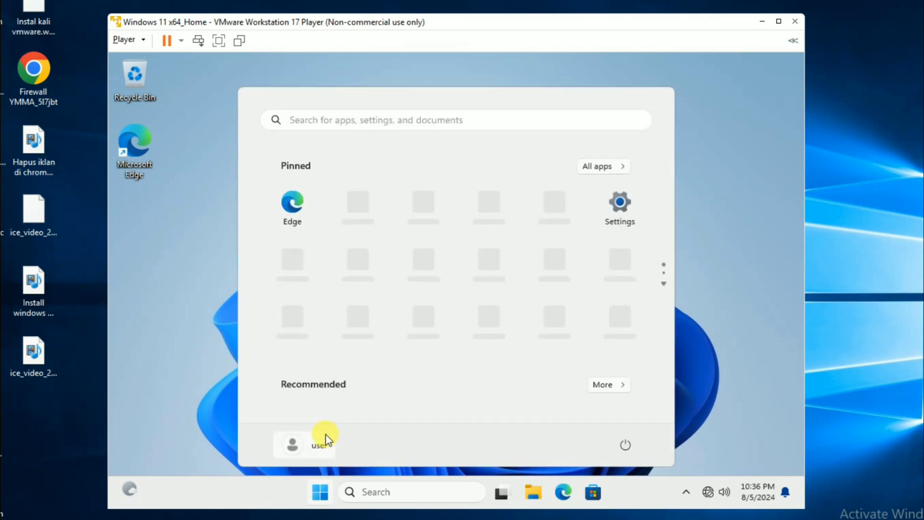
left_click(314, 447)
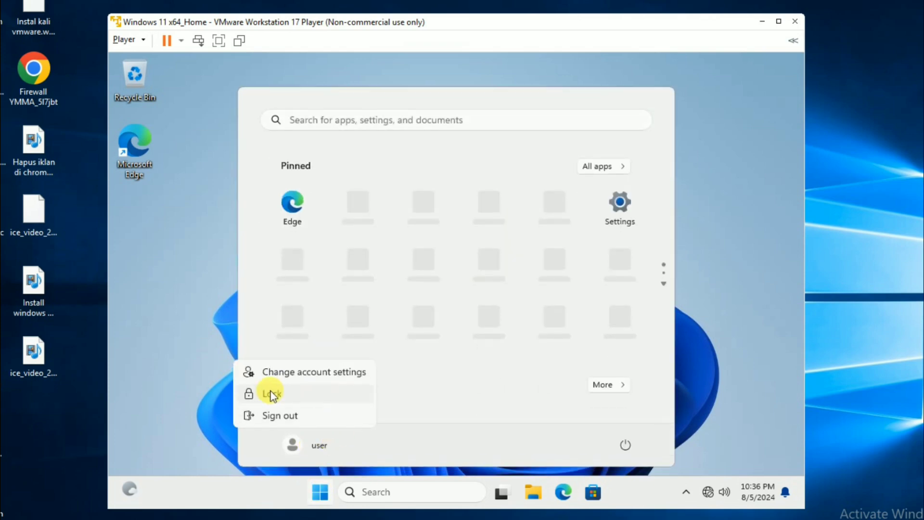
left_click(299, 396)
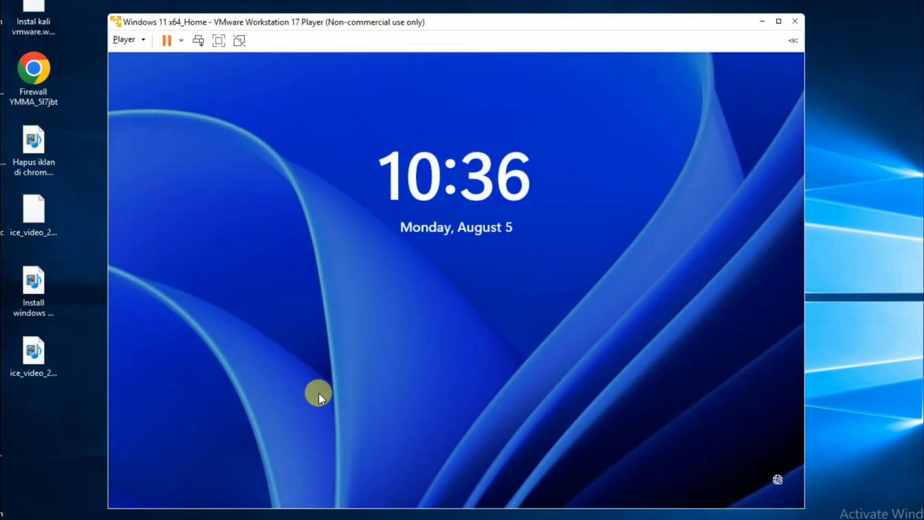
left_click(530, 343)
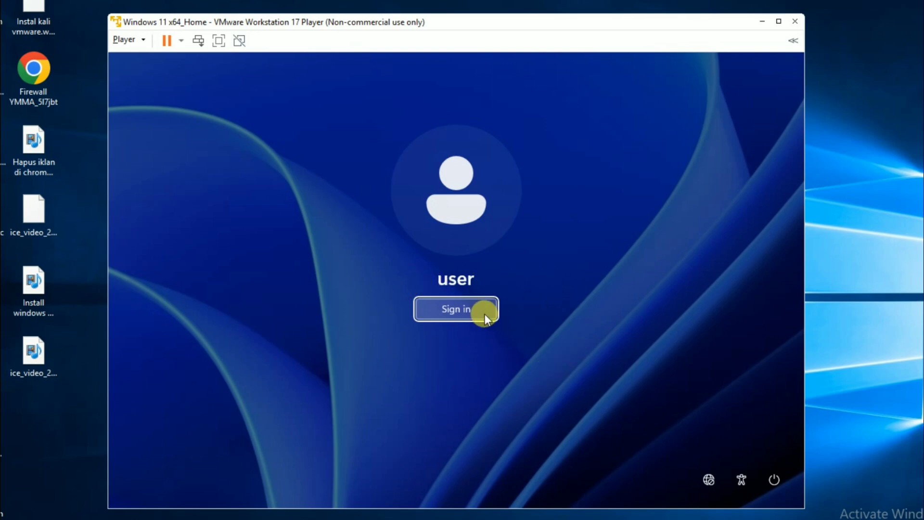
left_click(458, 314)
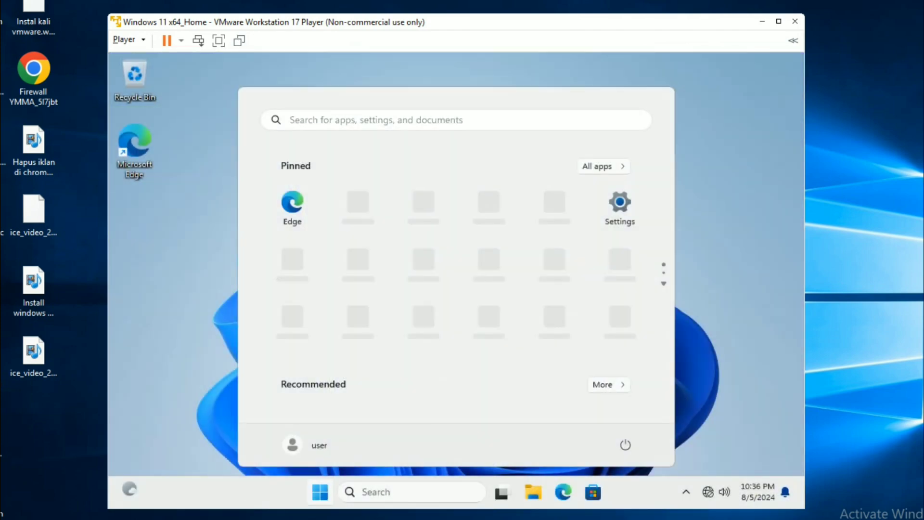
left_click(221, 310)
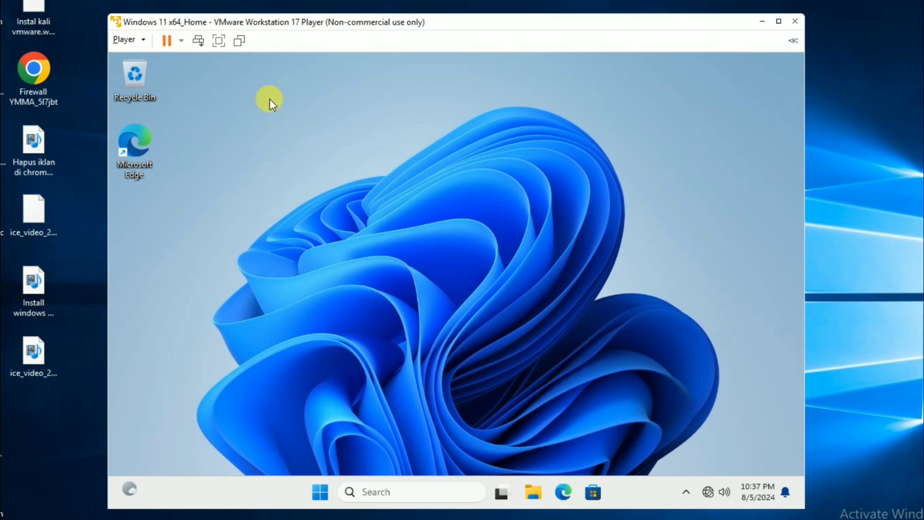
- Examine the Change a password form in the virtual machine's Ctrl+Alt+Del security options and return to the desktop without changes
left_click(143, 44)
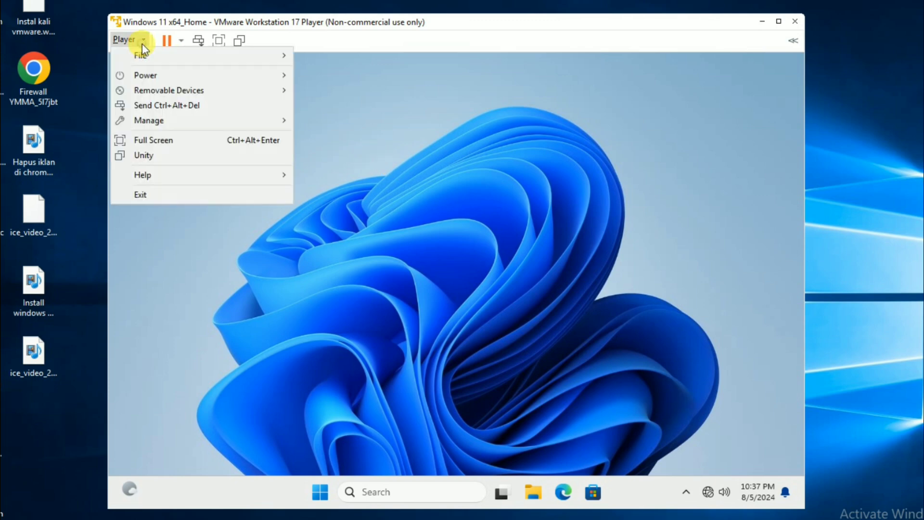
left_click(164, 106)
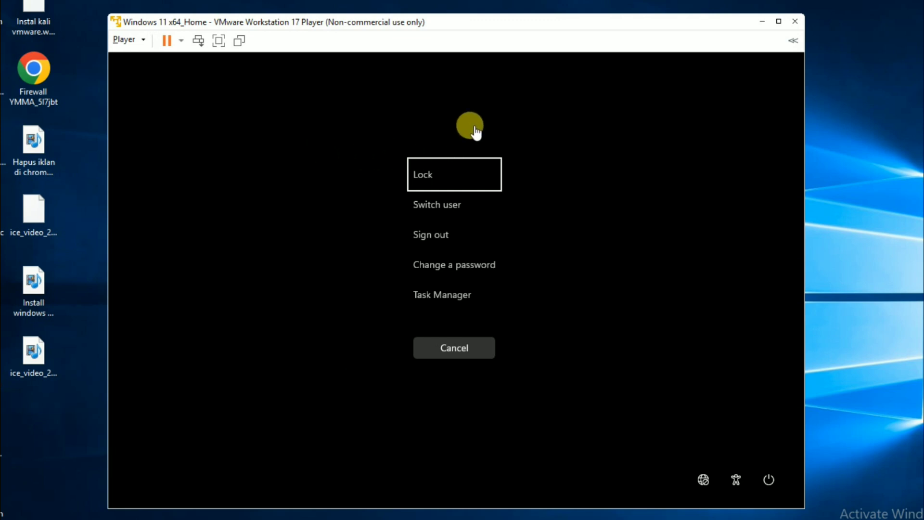
left_click(448, 265)
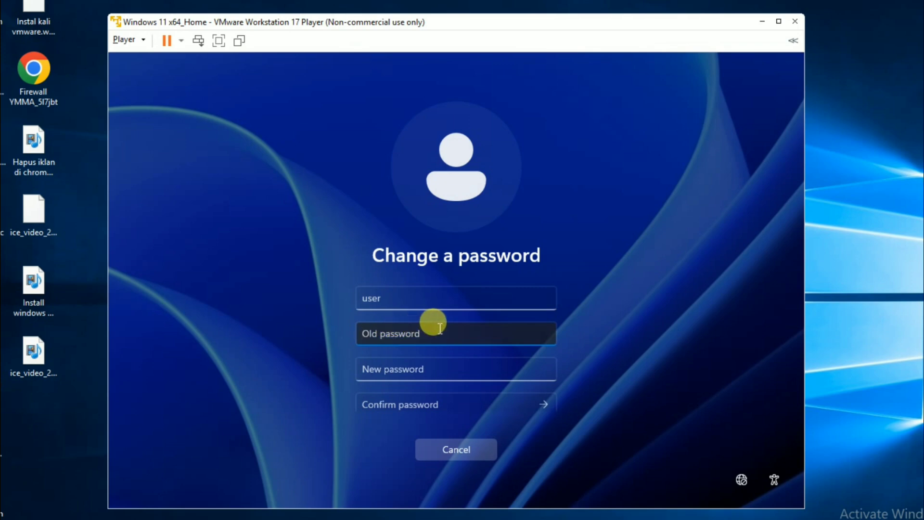
left_click(395, 366)
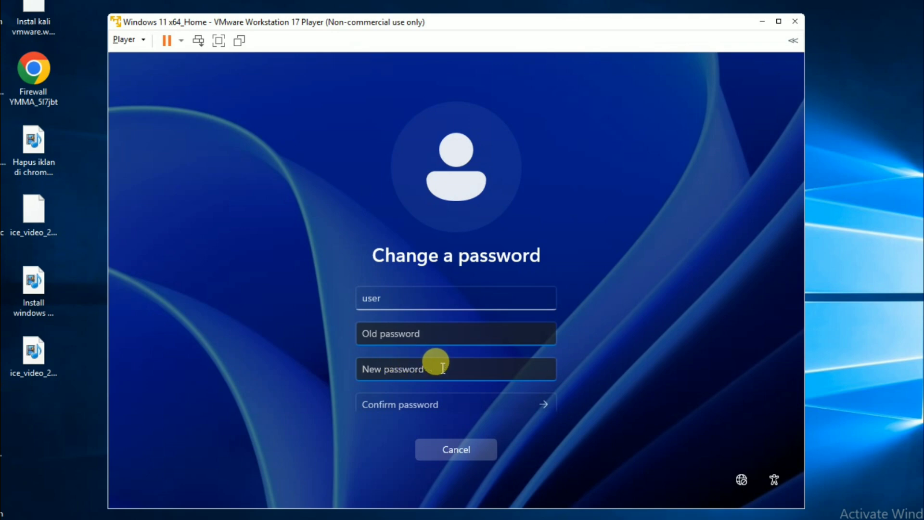
left_click(413, 402)
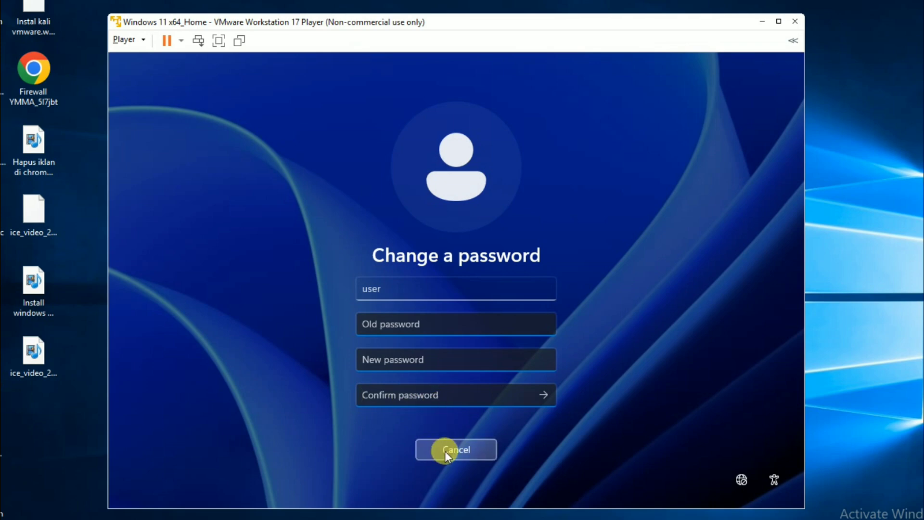
scroll(443, 423, "down", 1)
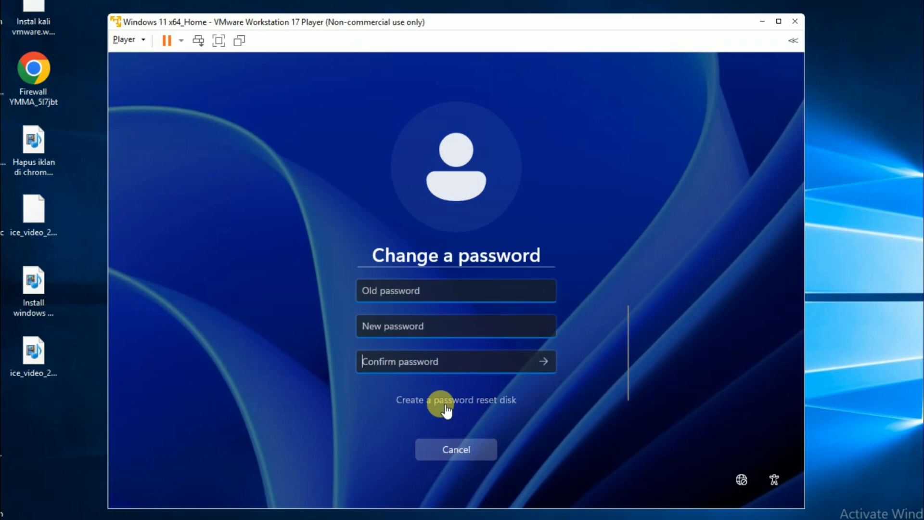
left_click(440, 450)
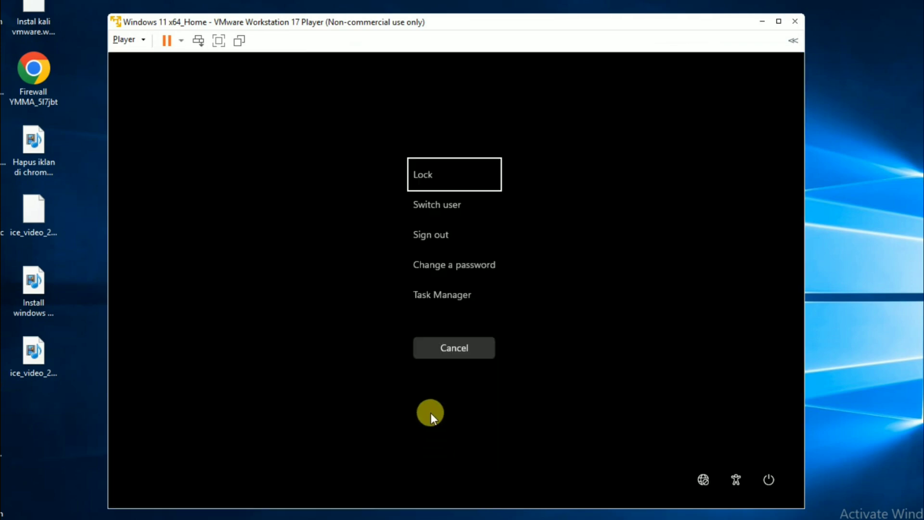
left_click(457, 354)
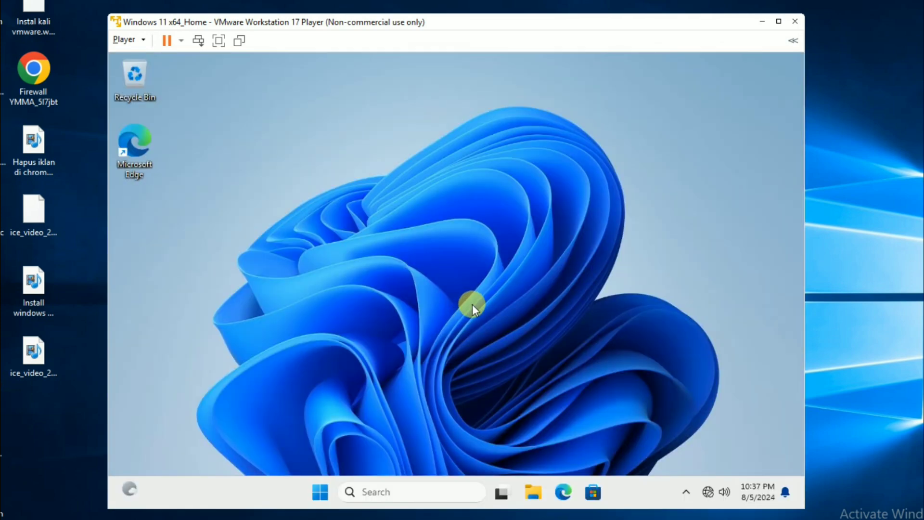